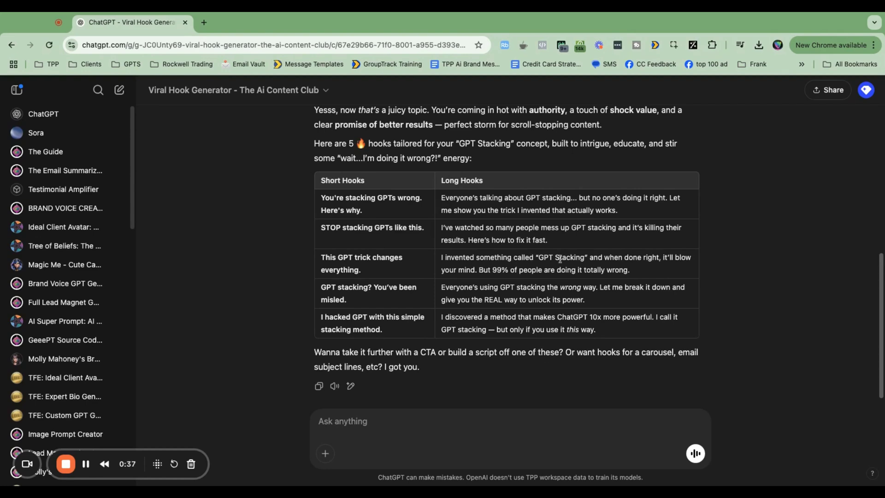
scroll(521, 271, "down", 1)
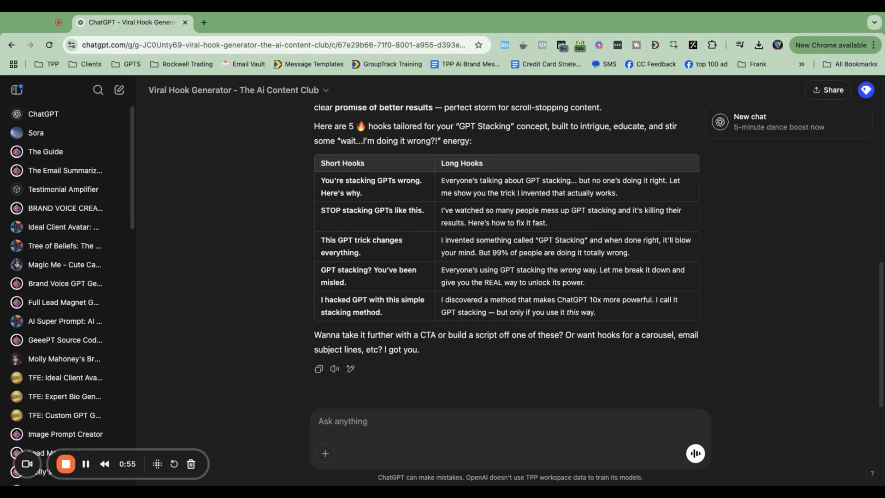
type("@")
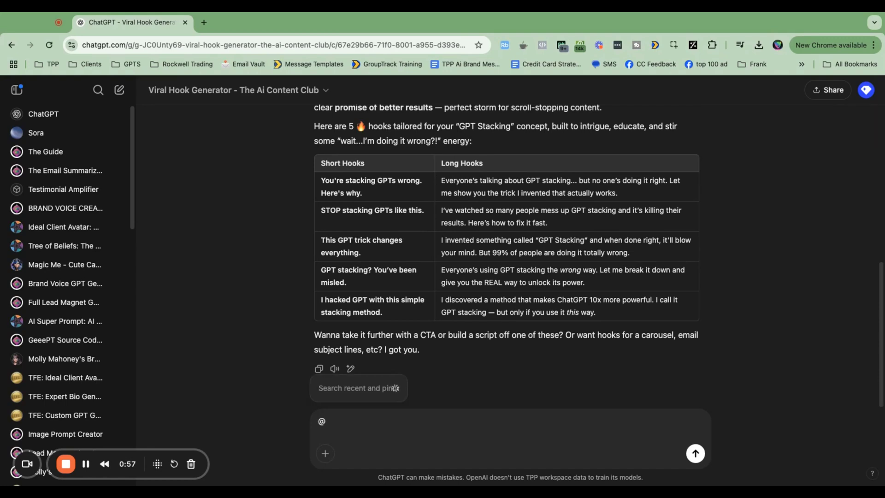
type("tree")
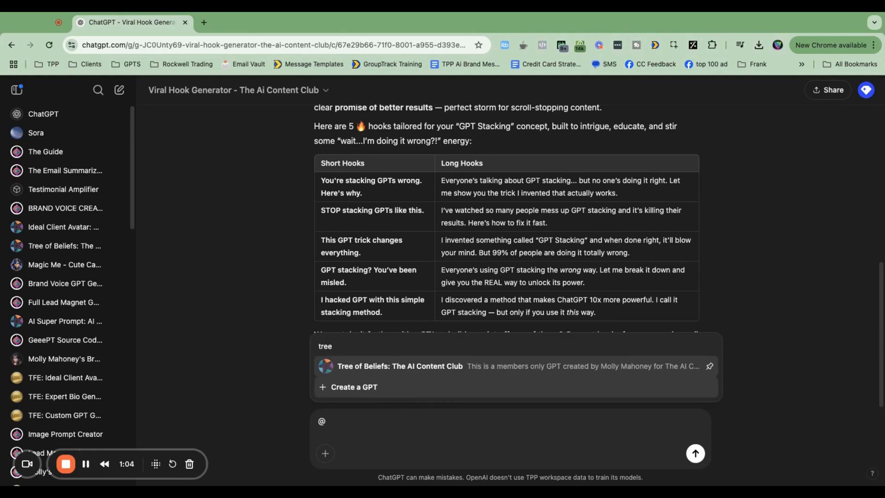
left_click(454, 365)
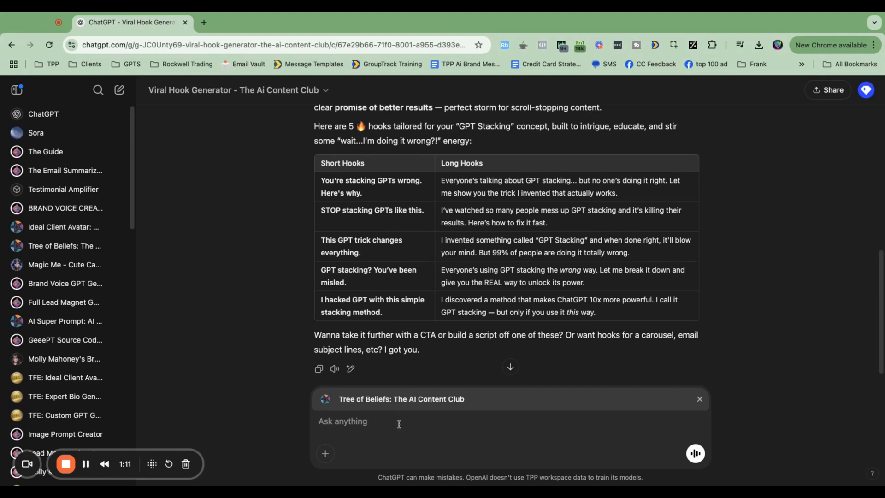
Send 'great! Please create a tree of beliefs to get people to watch that video'
type("great! Please")
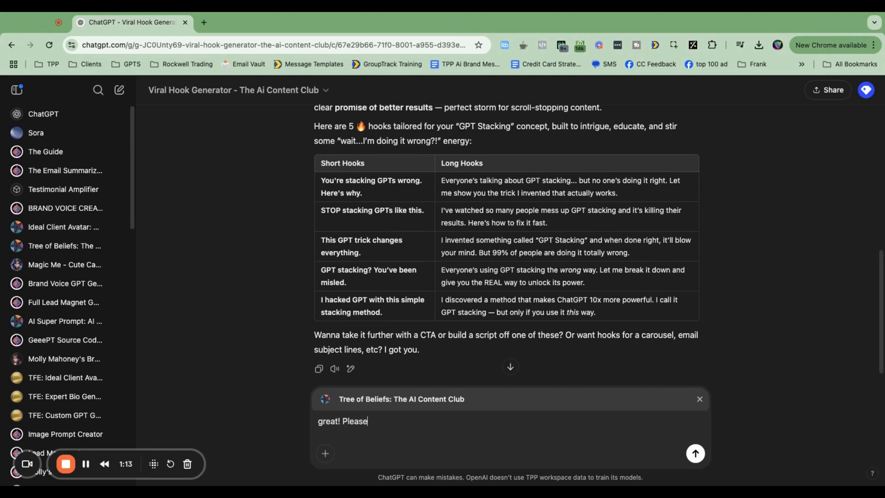
type(" create a tree of beliefs based")
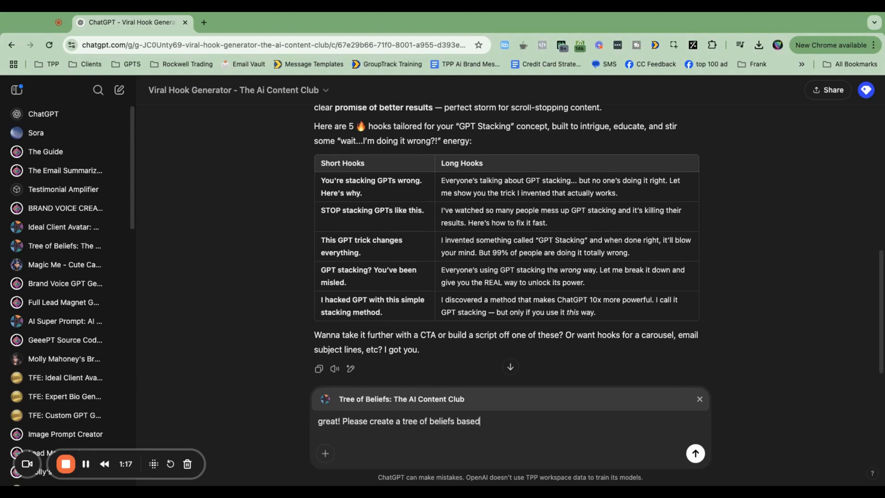
type(" on the info above.")
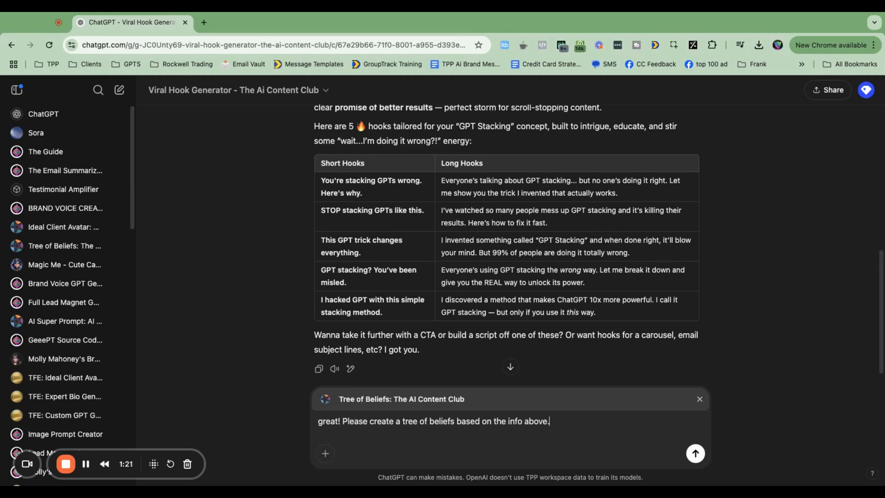
key("shift+alt+Left")
key("shift+alt+Left")
key("shift+alt+Left")
key("shift+alt+Left")
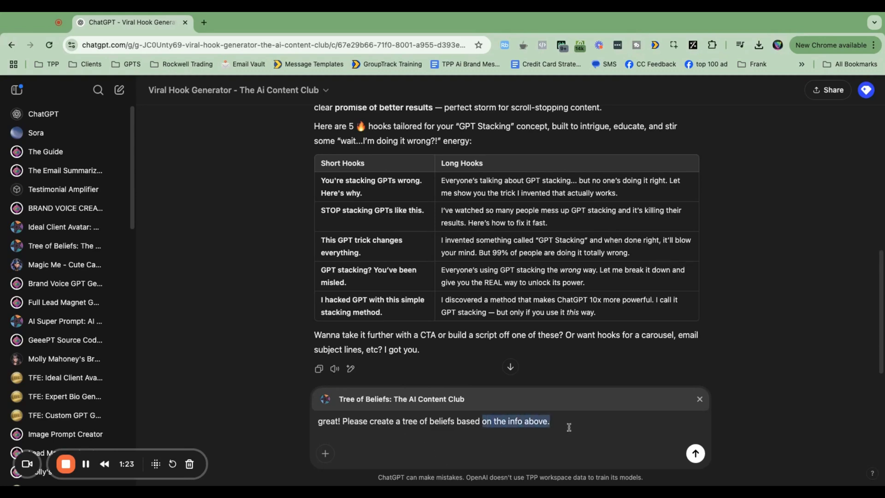
type("to get people ")
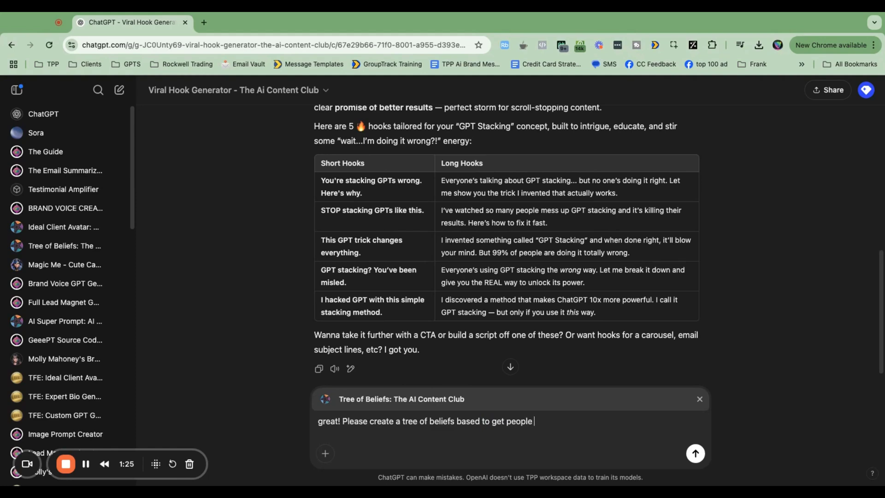
type("to watc")
type("t to watch that ")
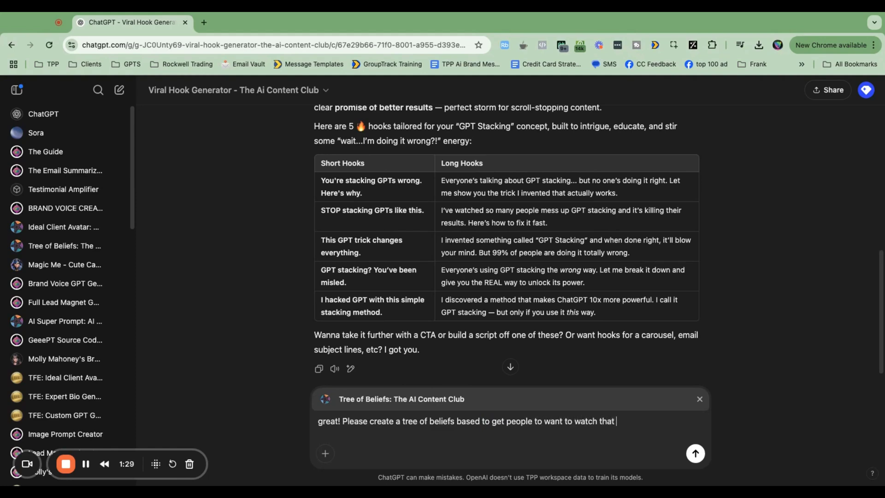
type("video")
key("Return")
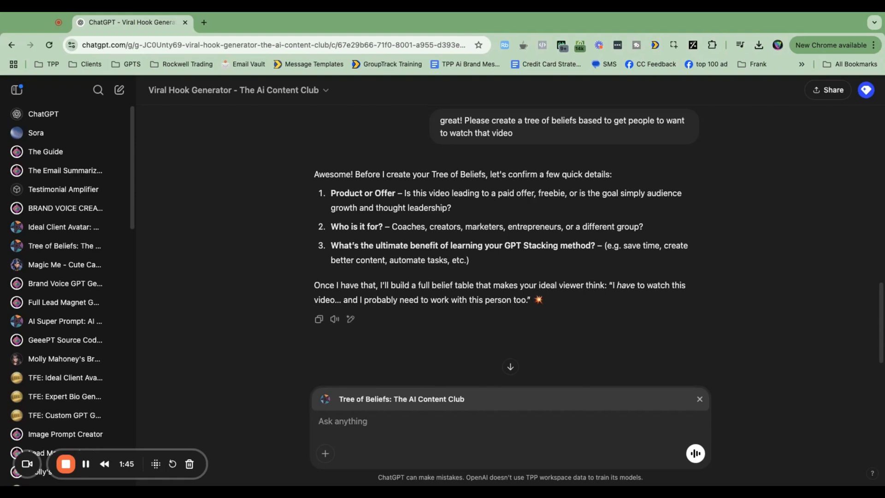
type("it's for coaches")
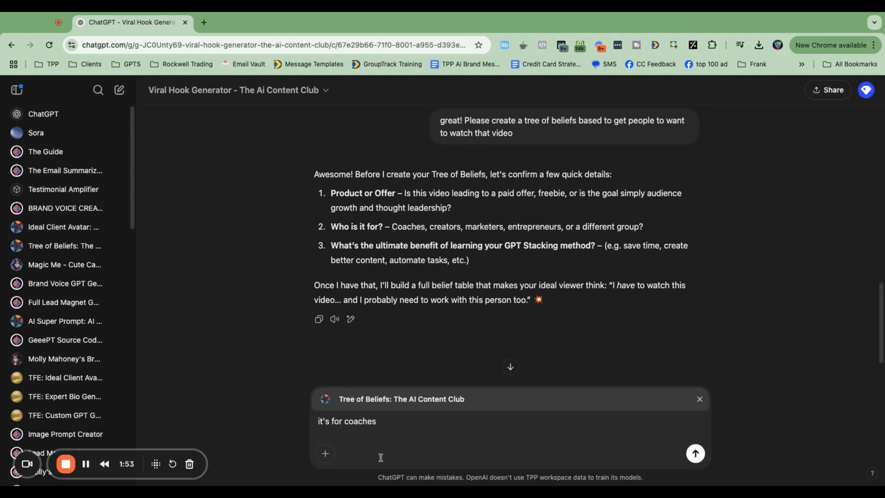
triple_click(353, 420)
key("BackSpace")
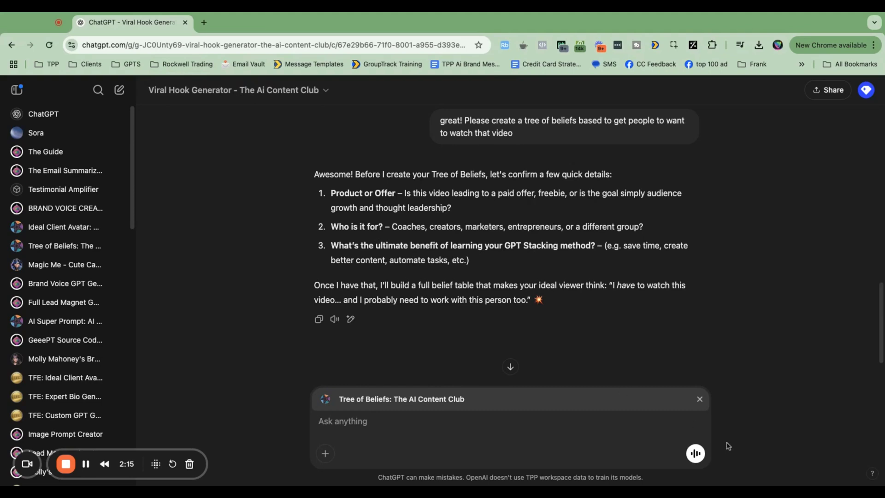
Swap Tree of Beliefs for the Brand Voice - Team Use GPT, sending 'please answer the questions above'
left_click(700, 398)
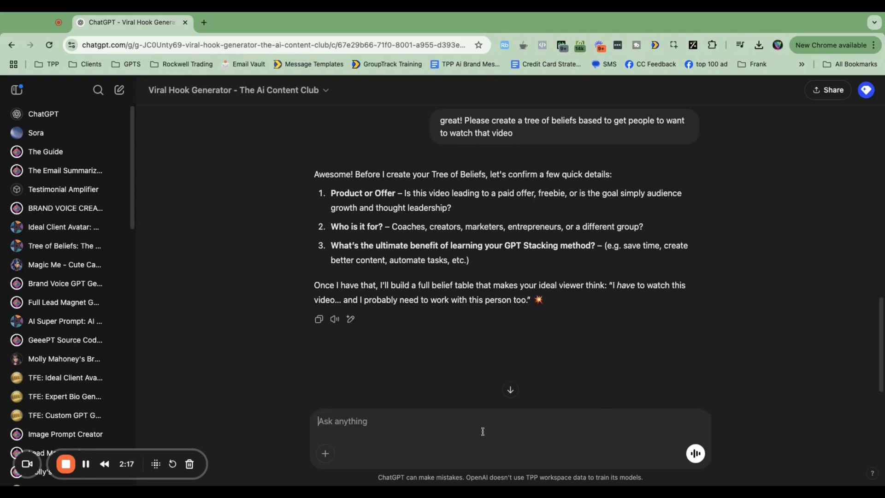
type("@")
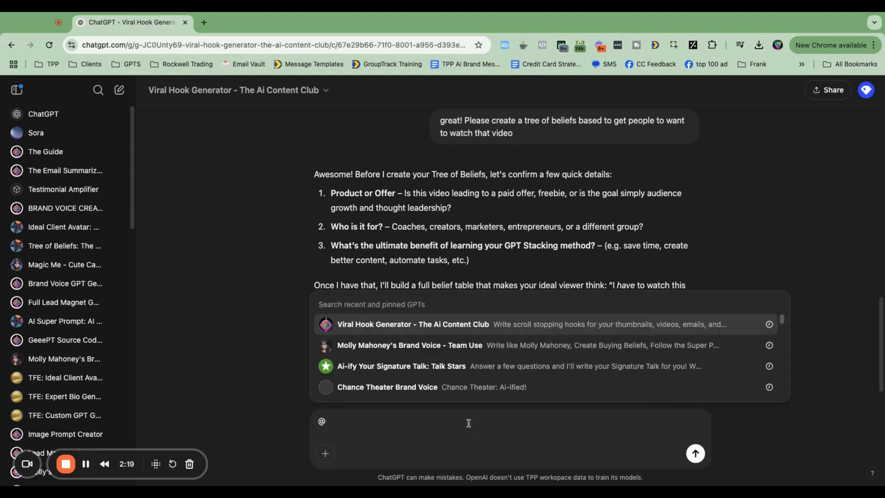
left_click(454, 345)
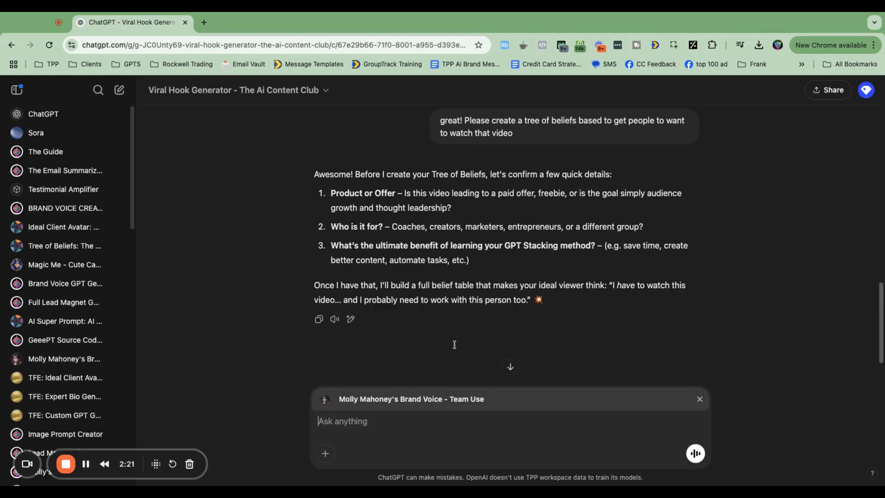
type("please answer the ques")
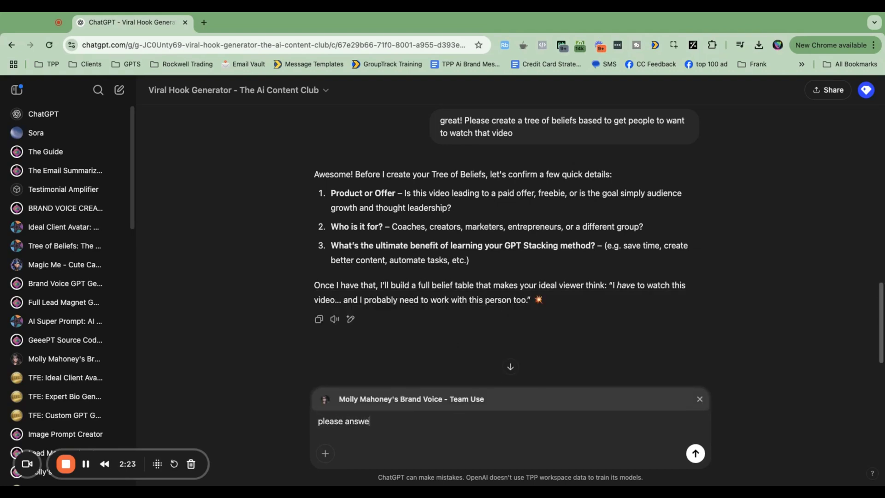
type("tions above")
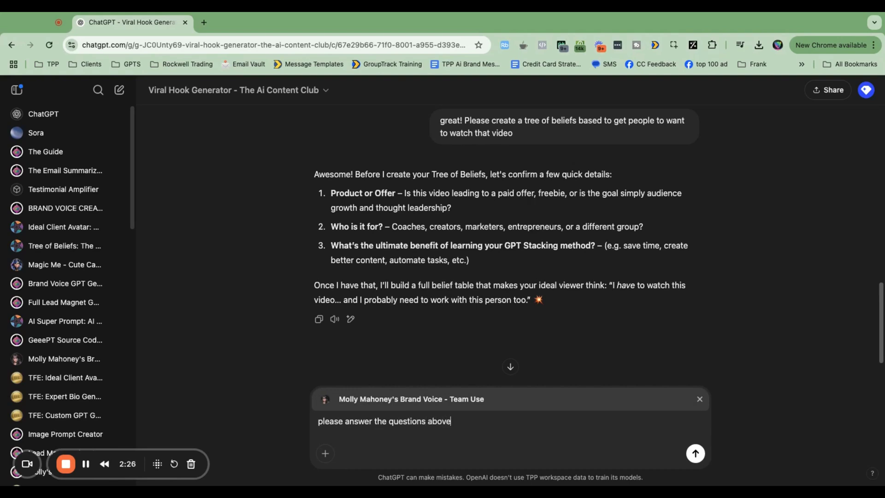
key("Return")
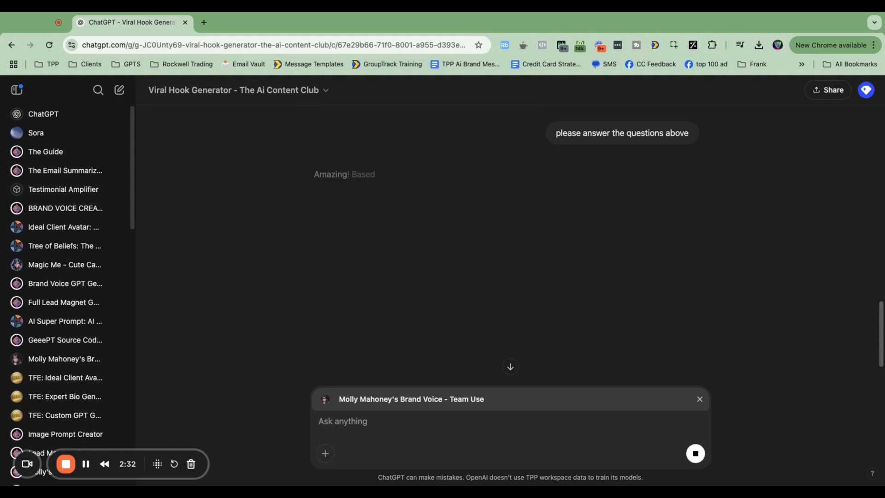
Scroll through the finished reply, highlighting headings to review Core, Trunk, Branch and Fruit beliefs
scroll(507, 230, "up", 10)
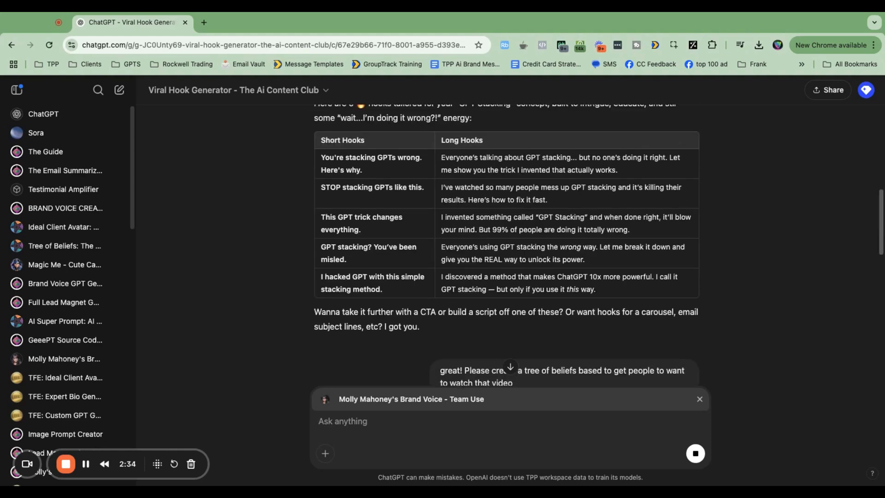
scroll(507, 245, "up", 10)
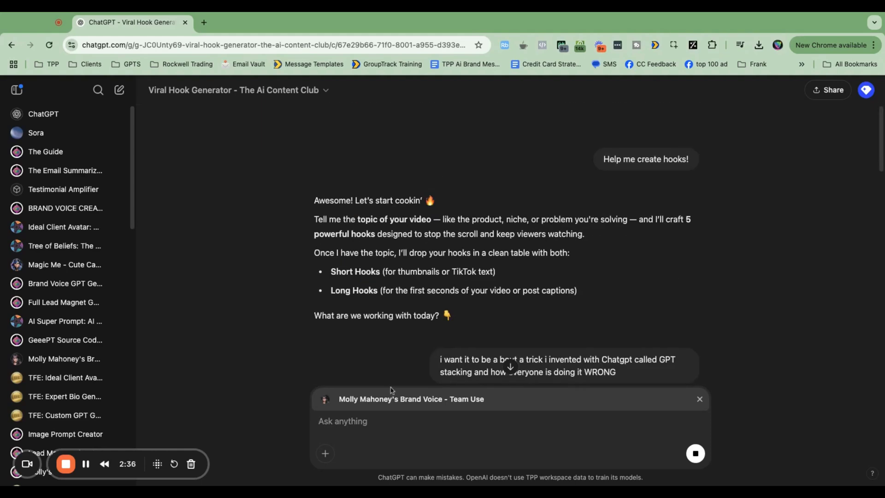
scroll(496, 271, "down", 8)
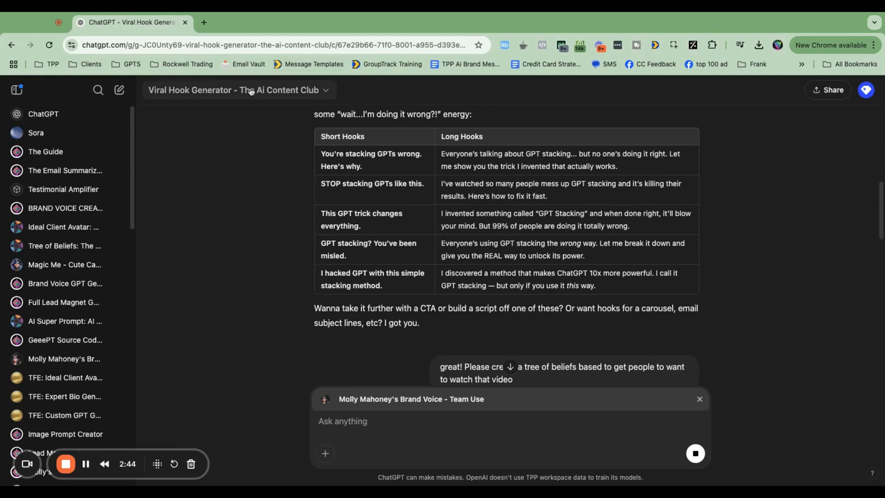
scroll(534, 295, "down", 15)
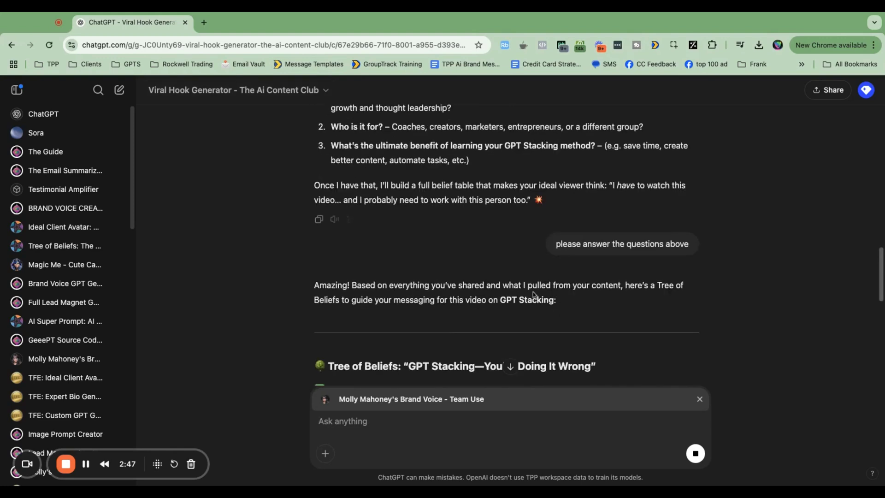
scroll(533, 295, "down", 3)
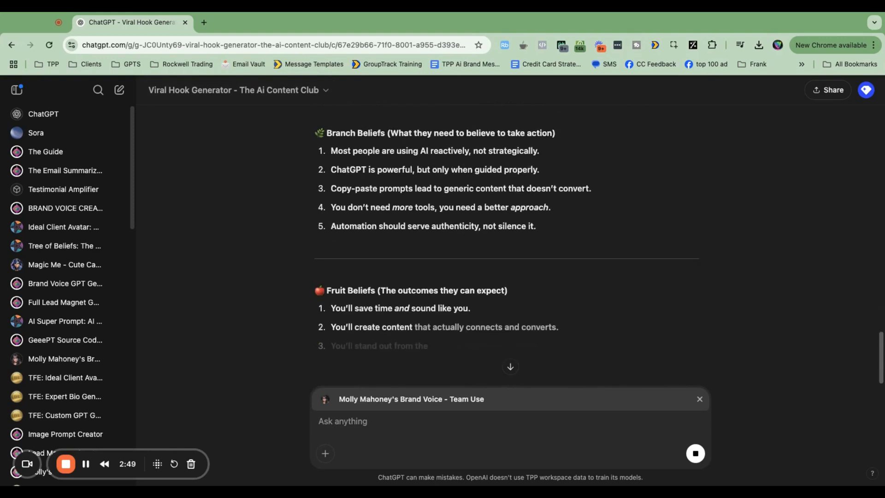
scroll(534, 294, "up", 9)
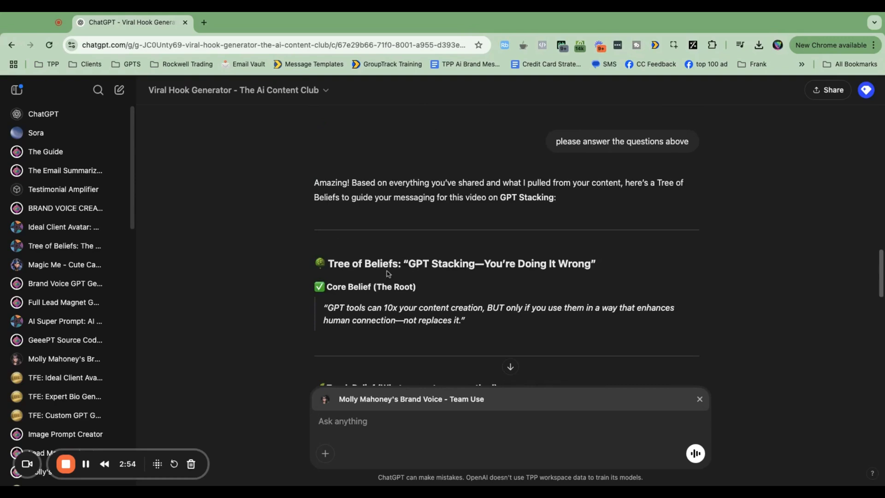
scroll(415, 281, "down", 3)
left_click_drag(325, 232, 442, 232)
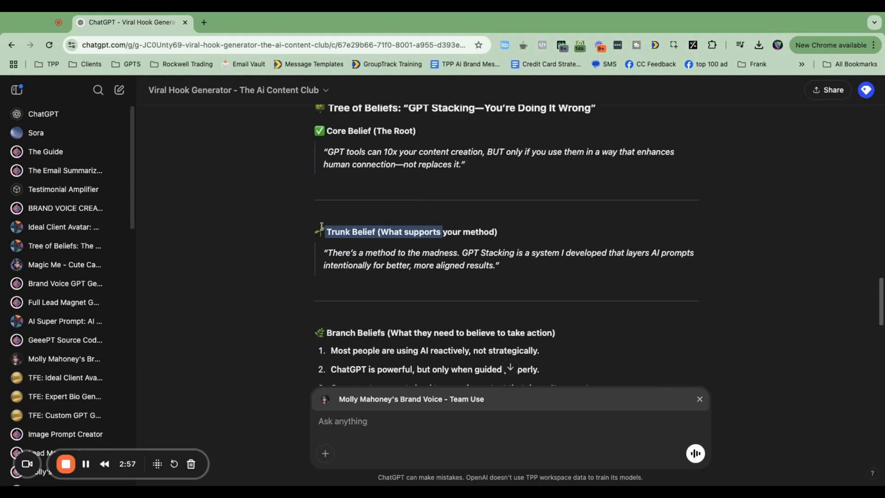
left_click_drag(304, 333, 471, 332)
scroll(305, 335, "down", 6)
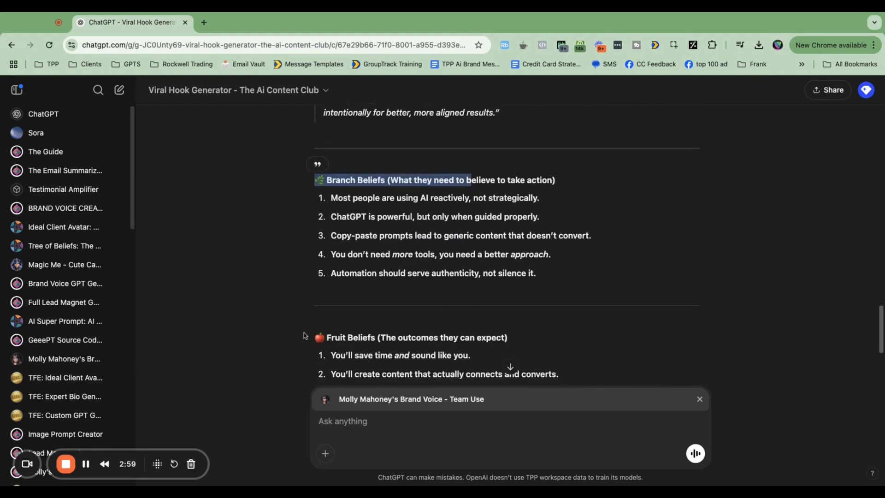
scroll(303, 335, "down", 2)
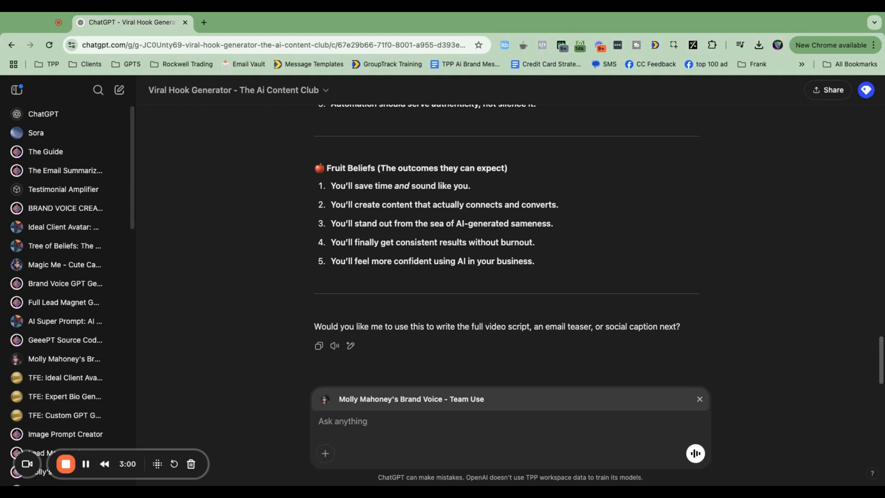
left_click_drag(459, 169, 349, 170)
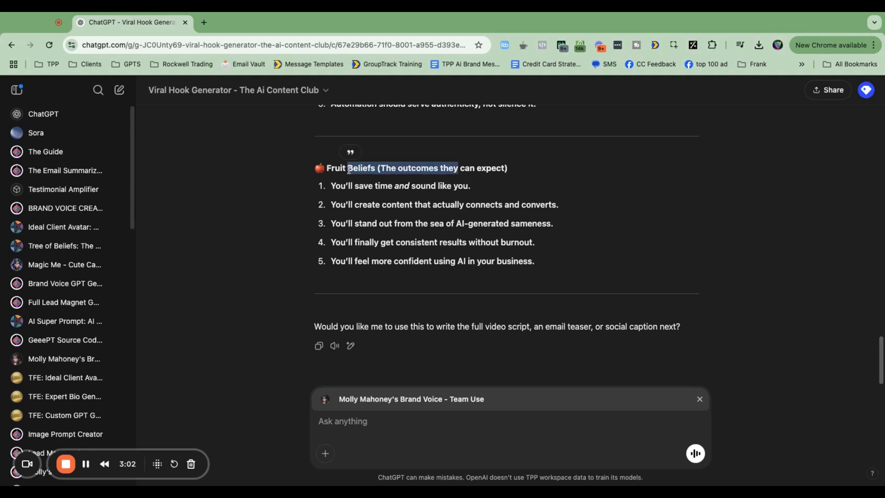
Draft a reply saying to use the Content Club and asking the GPT to expand the answers
left_click(446, 426)
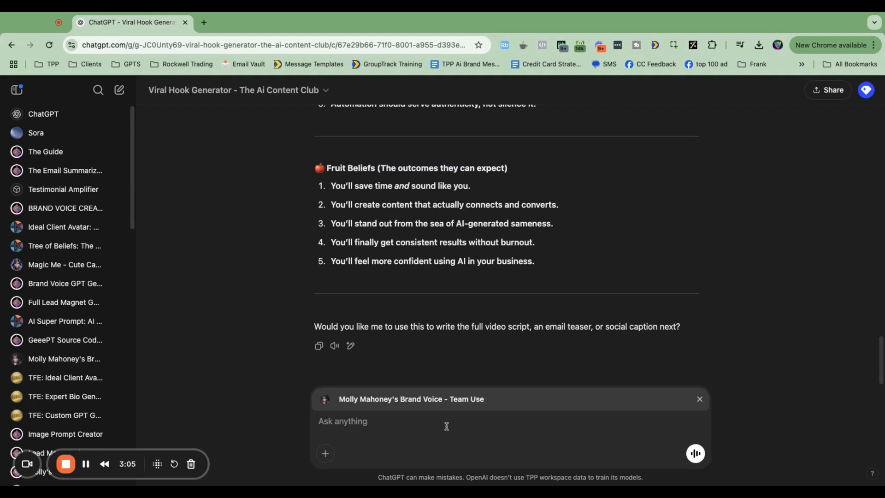
type("no - i just wanted you to answ")
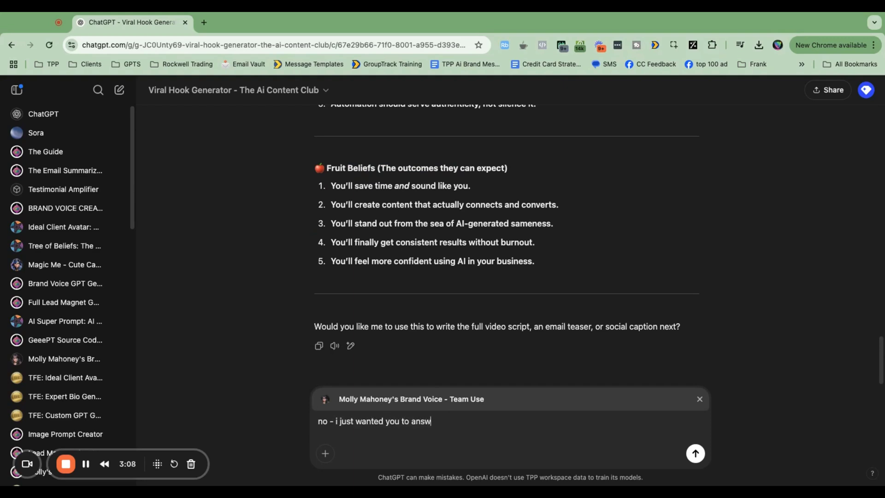
type("er these questions")
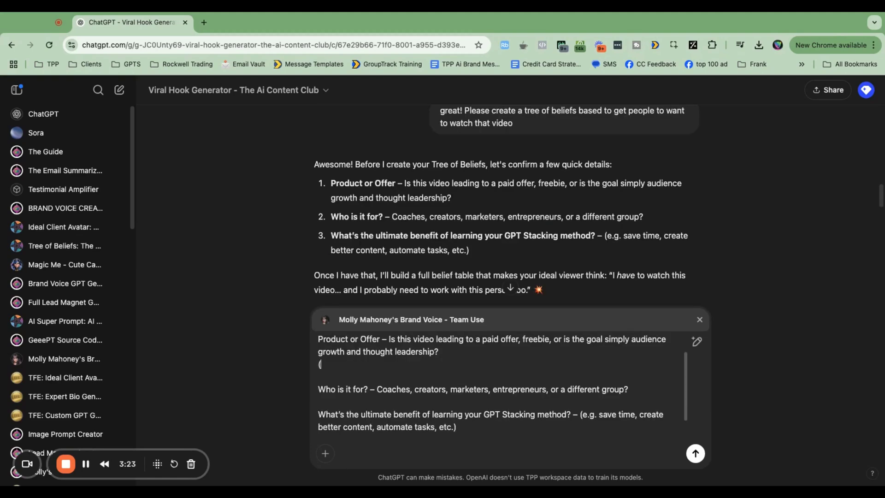
type("let's use the content club)")
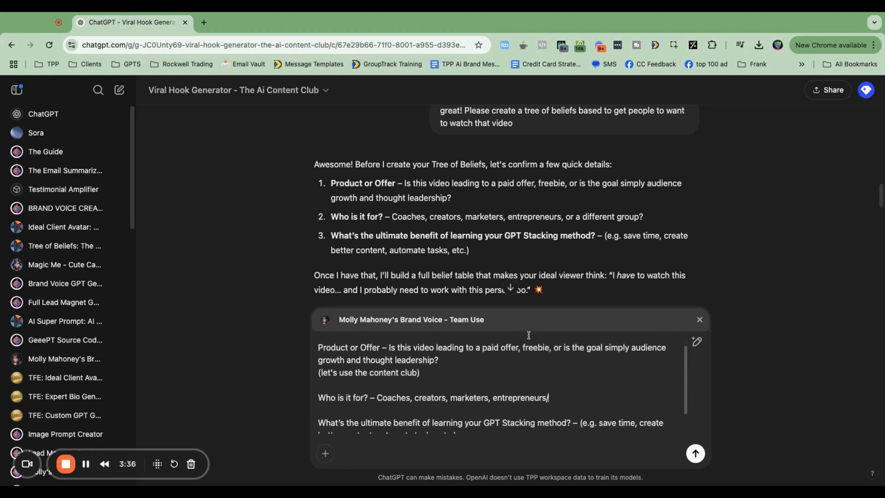
left_click(542, 349)
key("Return")
type("I'l")
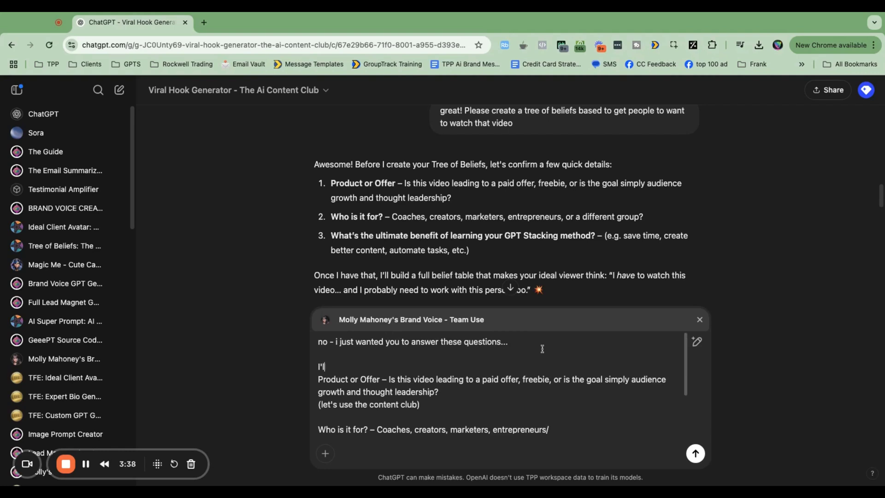
type("l answer them - please exp")
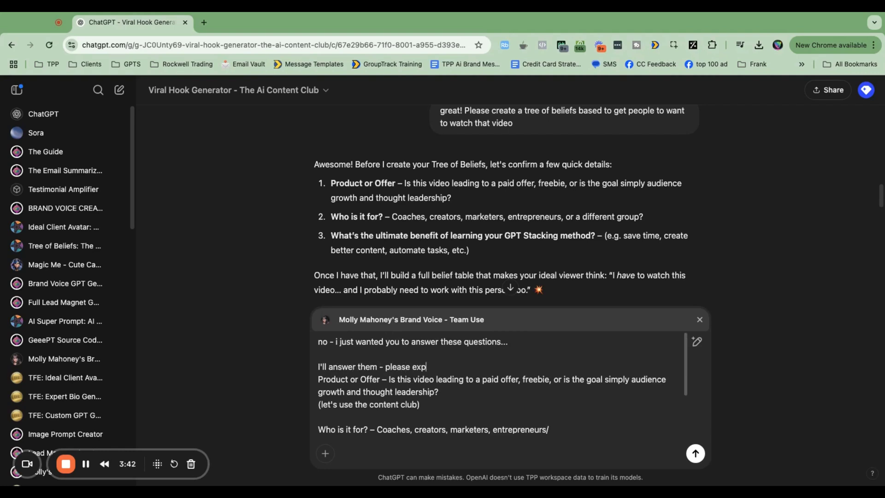
type("land the answers for me.")
key("Return")
key("Return")
Finish the benefit answer as 'all benefits' and send the answers to the brand voice GPT
left_click(434, 410)
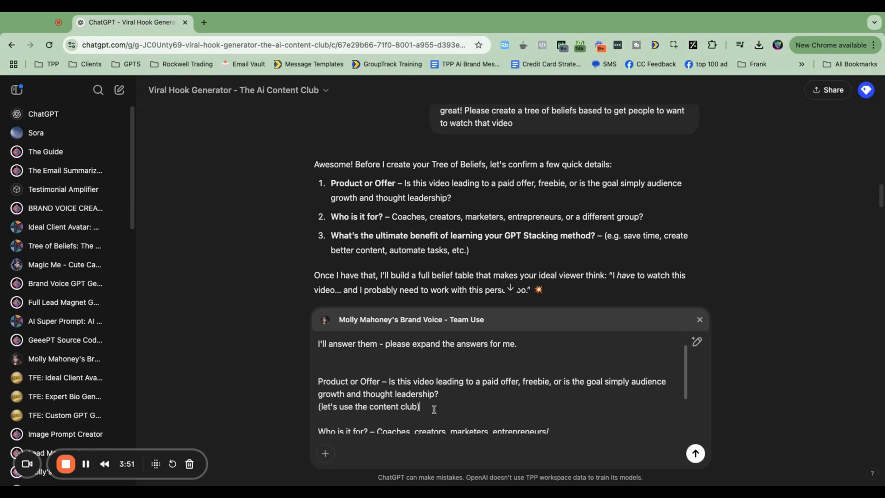
scroll(434, 409, "down", 3)
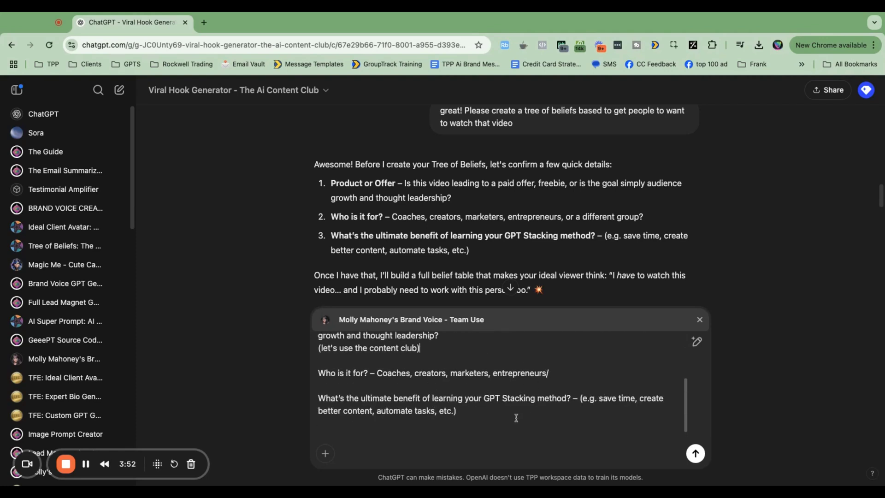
left_click(568, 408)
type("s all of these thing")
key("Return")
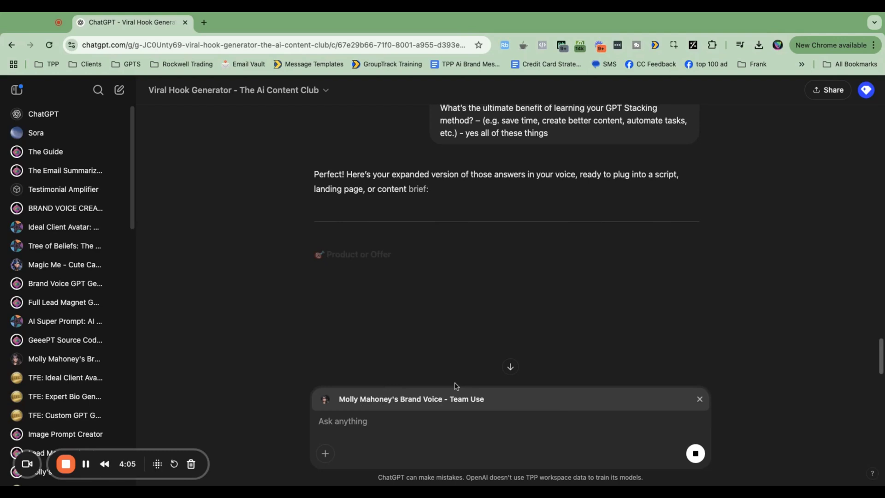
Review the Tree of Beliefs title and beliefs, then scroll through the expanded answers
scroll(470, 262, "up", 15)
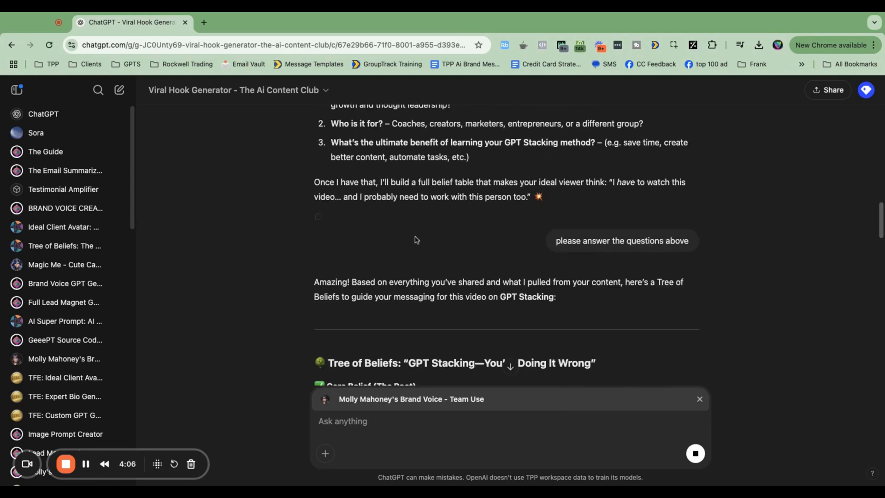
scroll(475, 203, "down", 5)
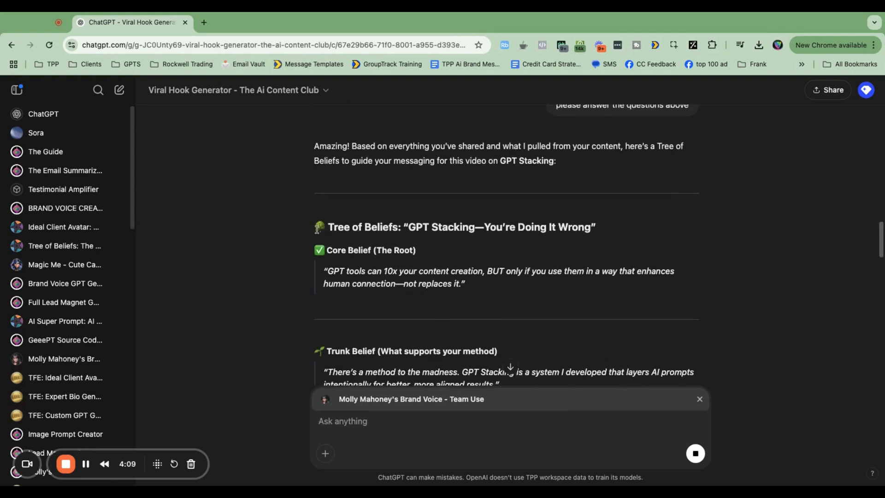
left_click_drag(313, 232, 596, 228)
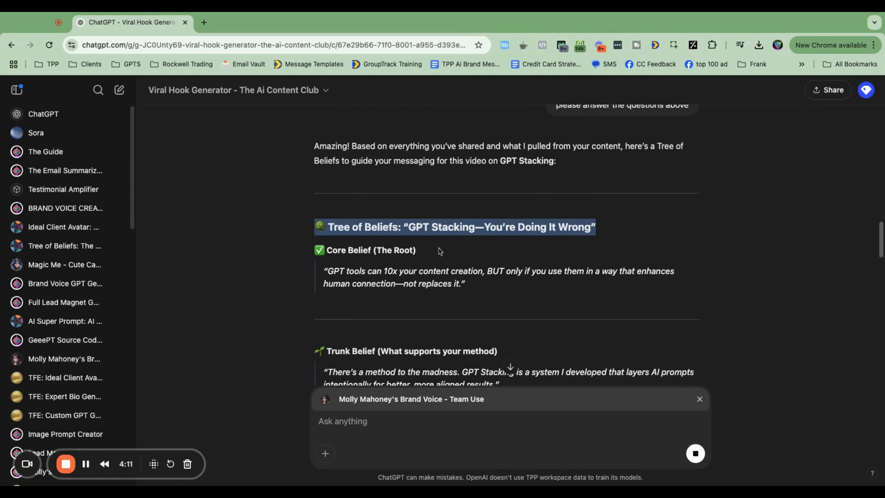
left_click(318, 253)
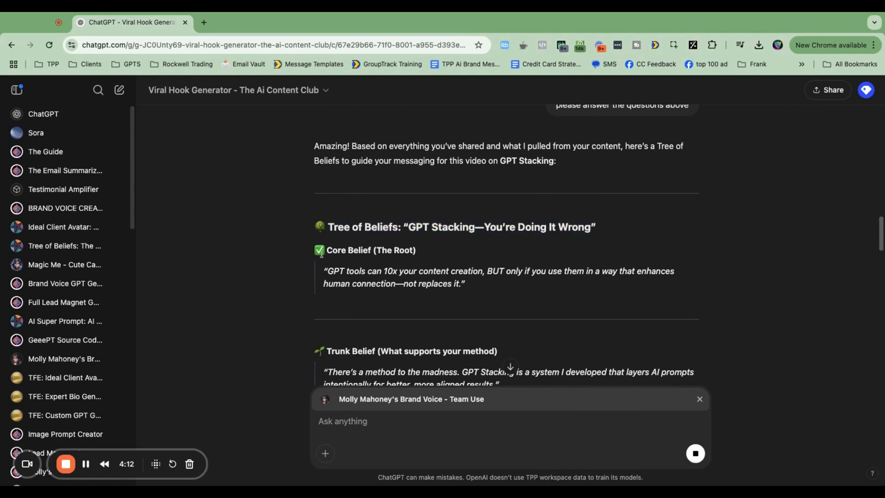
scroll(321, 254, "down", 1)
left_click_drag(317, 216, 510, 365)
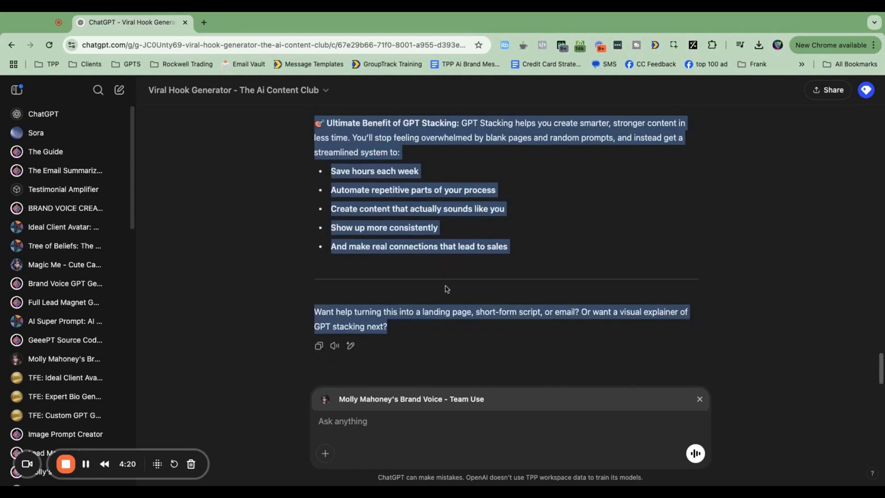
left_click(455, 242)
scroll(455, 230, "up", 6)
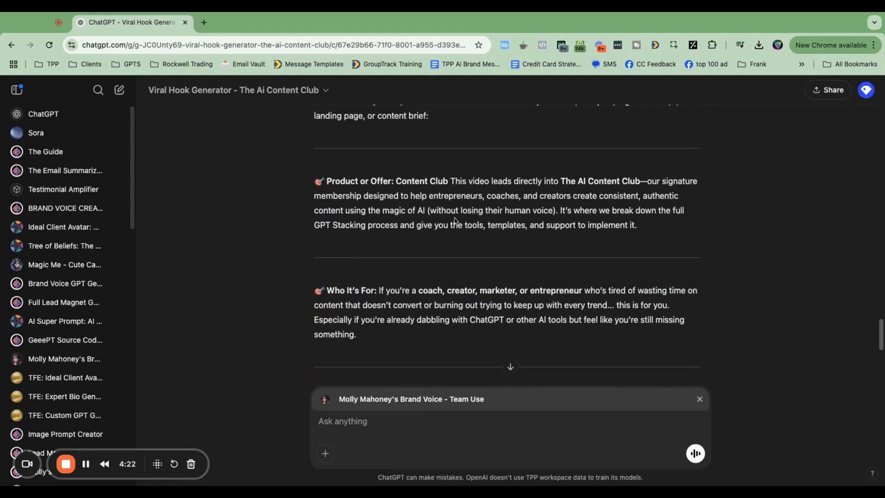
scroll(475, 308, "down", 8)
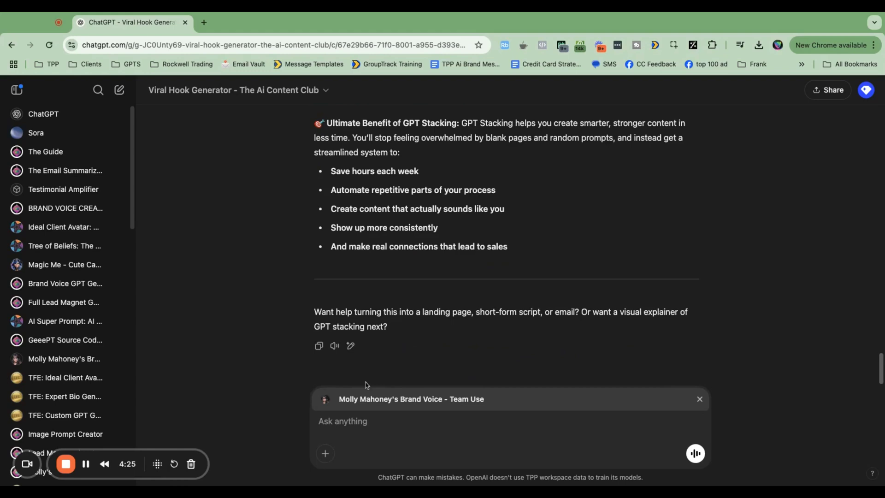
Switch back to the Tree of Beliefs GPT and send 'amazing - now - please create a tree of beliefs'
left_click(700, 400)
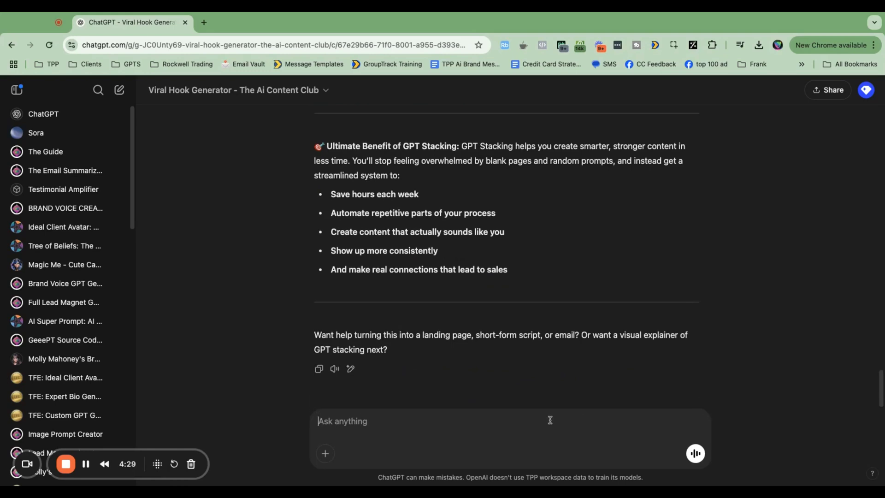
type("@tree")
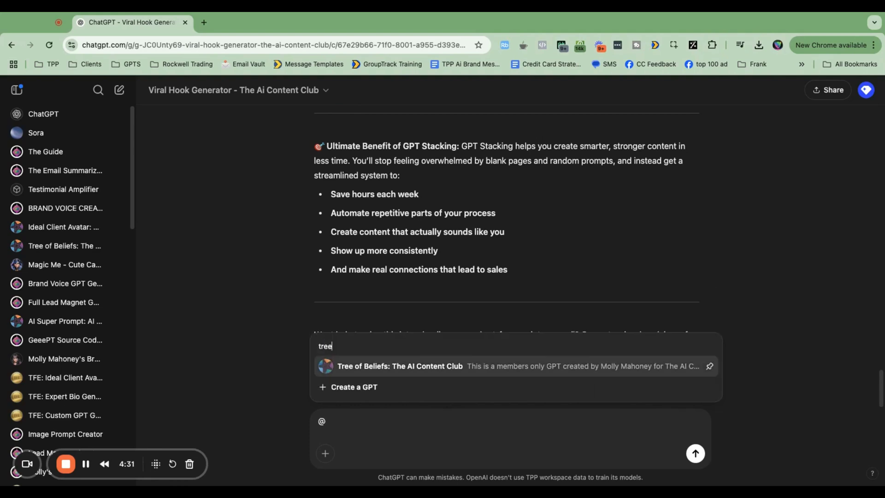
left_click(442, 365)
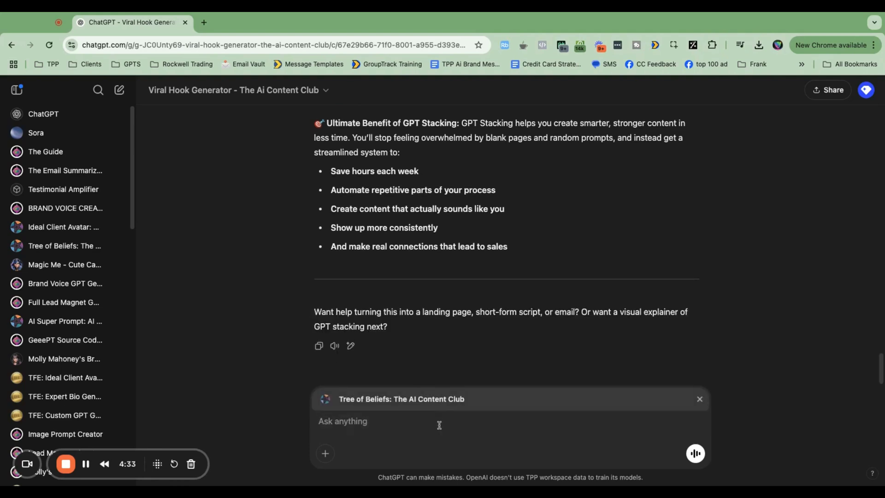
type("p")
key("BackSpace")
type("a")
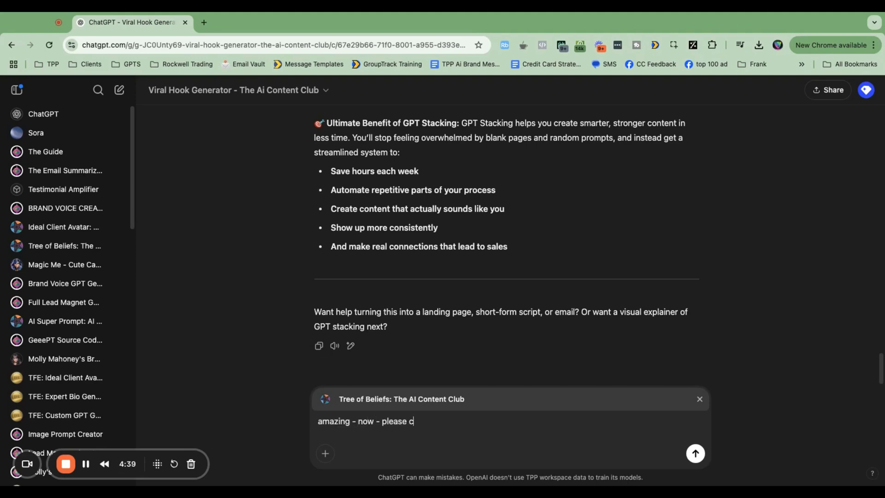
type("mazing - now - please create a tree of bel")
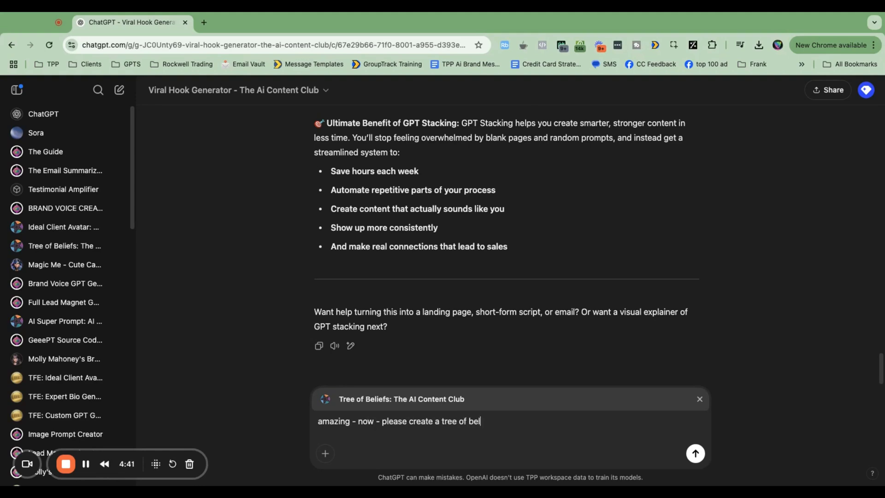
type("iefs")
key("Return")
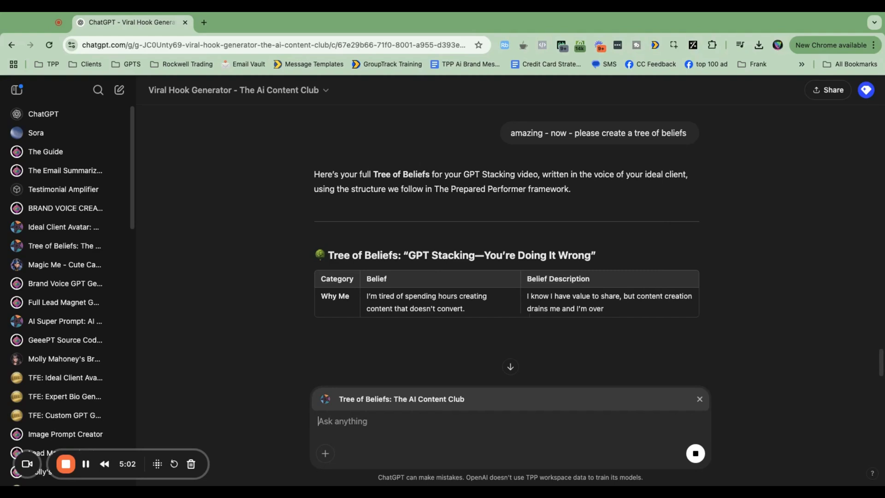
Scroll down as the Category/Belief/Belief Description table fills with Why Me and Why This rows
scroll(371, 313, "down", 3)
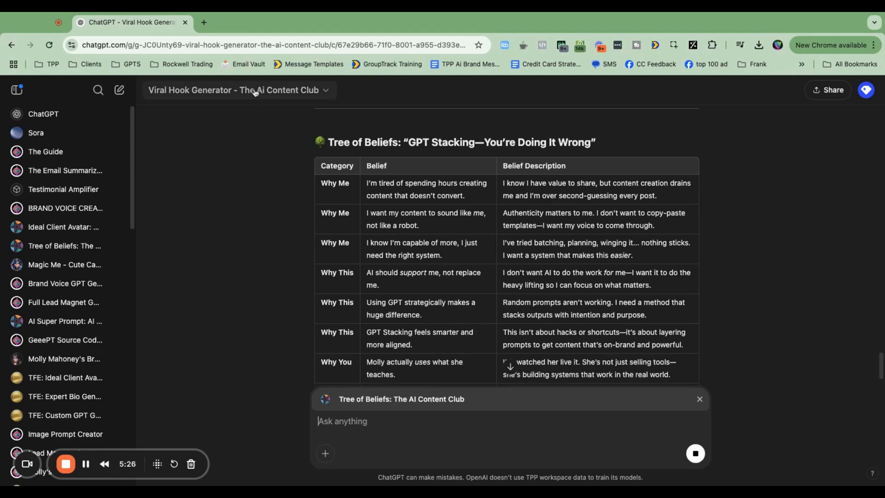
Scroll up and highlight the earlier Short Hooks/Long Hooks table for comparison
scroll(396, 219, "up", 20)
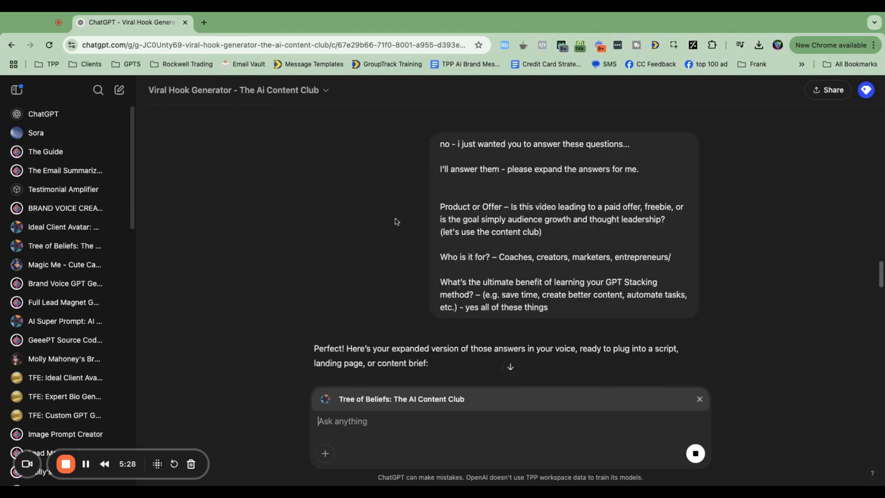
scroll(395, 220, "up", 20)
scroll(395, 220, "down", 10)
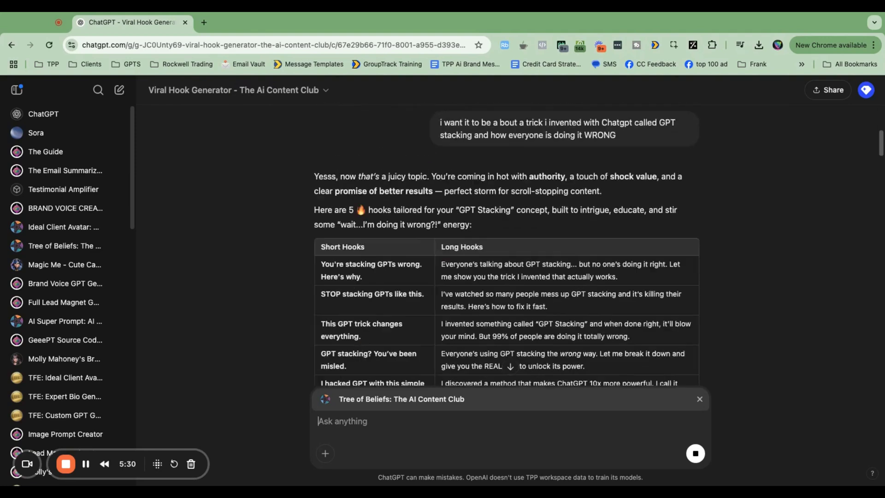
scroll(396, 220, "up", 8)
scroll(395, 220, "down", 6)
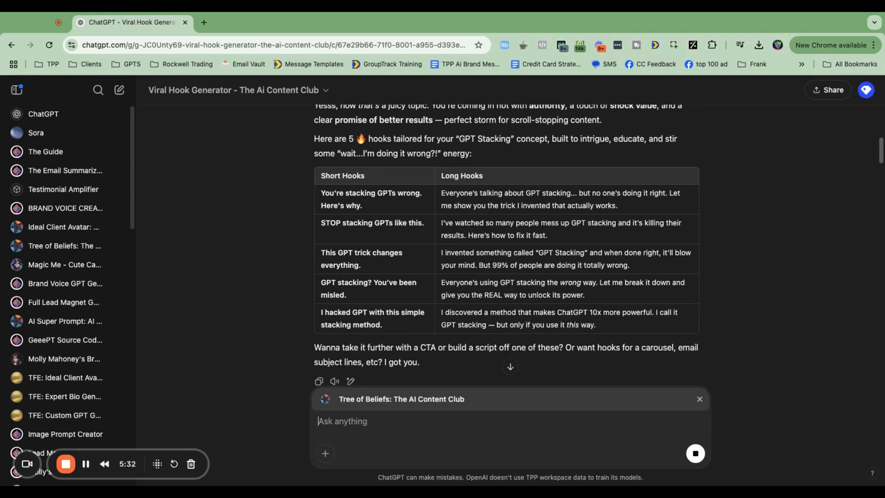
left_click_drag(322, 176, 595, 324)
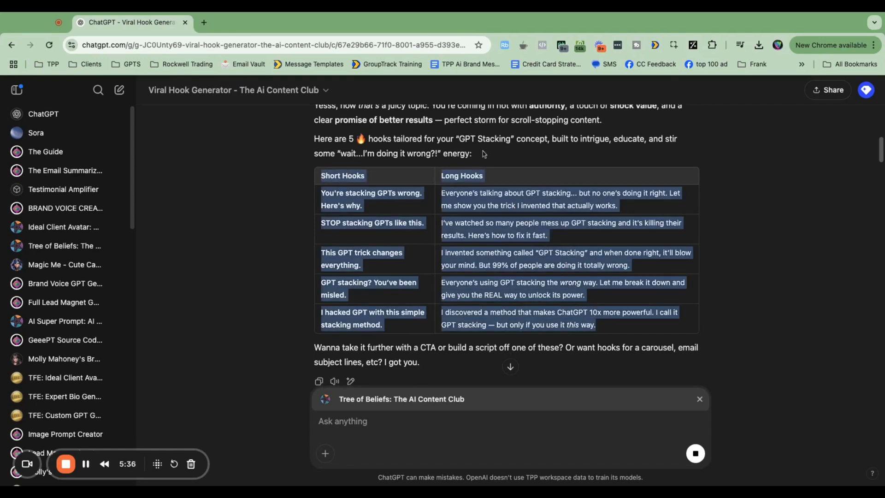
Follow the belief table down through its Why You, Why Now, Why Not and Why Stay rows
scroll(488, 252, "down", 10)
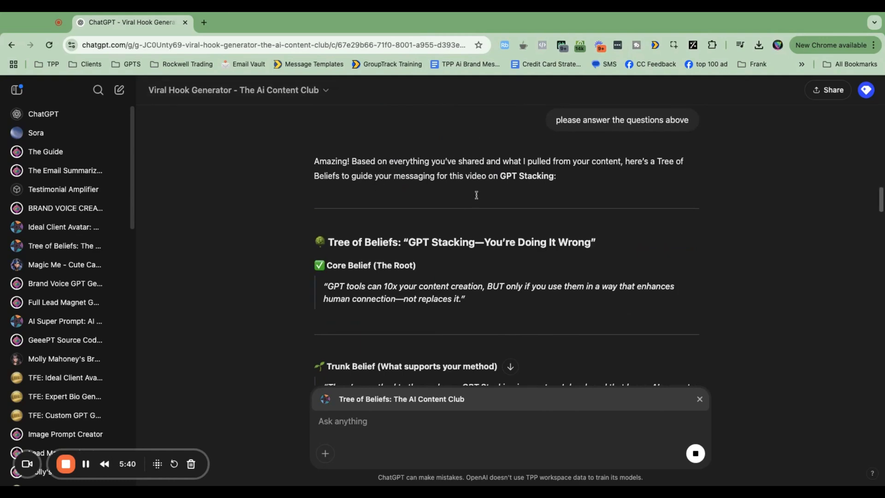
scroll(449, 142, "down", 15)
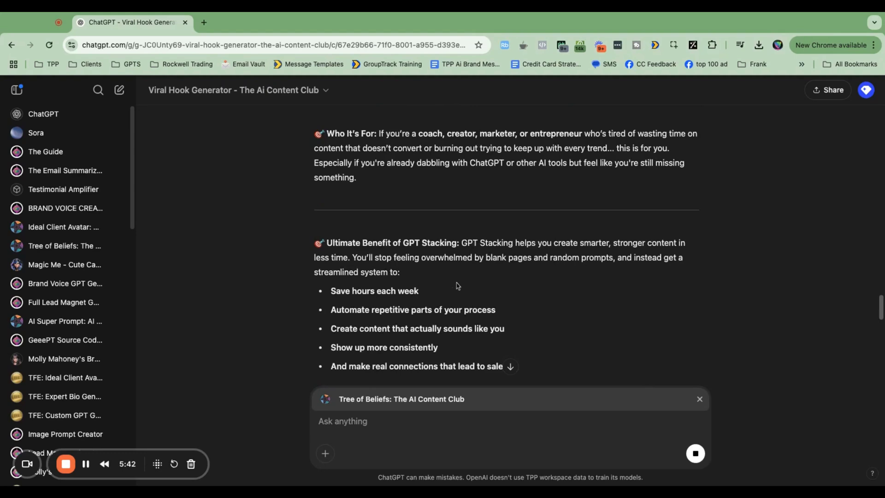
scroll(458, 285, "down", 5)
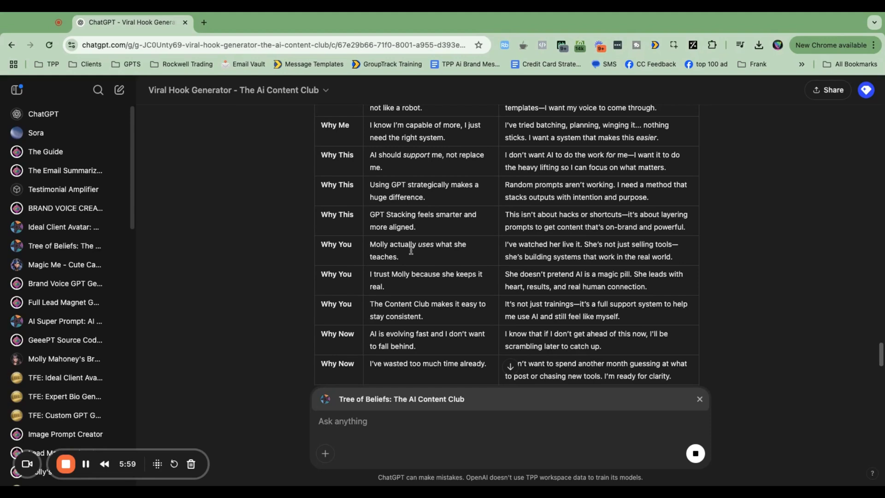
scroll(418, 238, "down", 5)
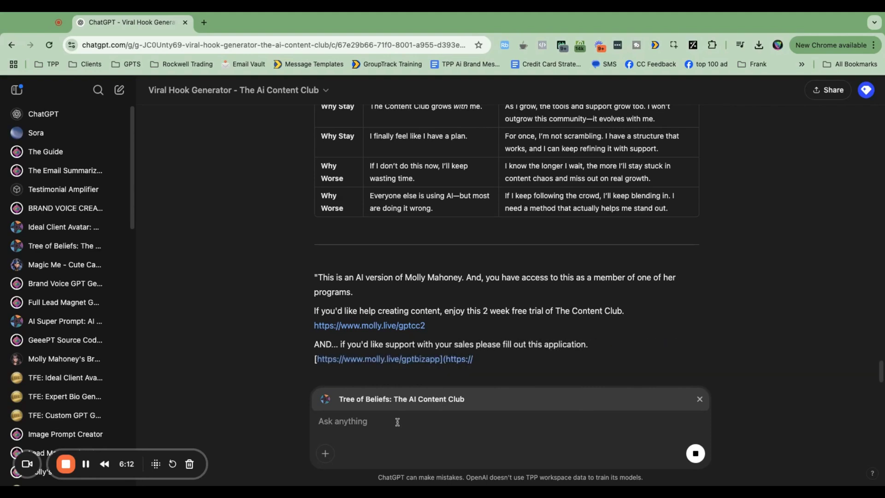
Send 'great - please give me hooks for each of those beliefs'
left_click(397, 422)
type("great")
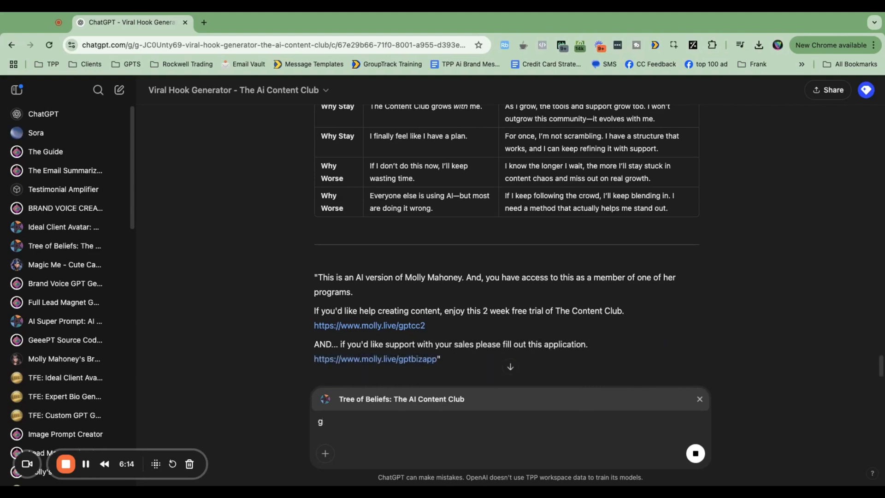
type(" - p")
type("lease give me hooks for each of those beliefs")
key("Return")
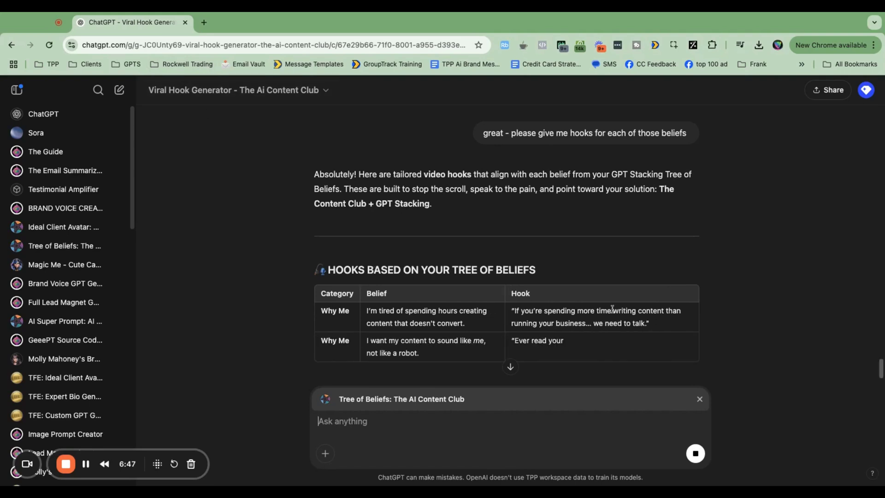
Scroll down the streaming hooks table from the Why Me rows to the Why Worse rows
scroll(585, 314, "down", 3)
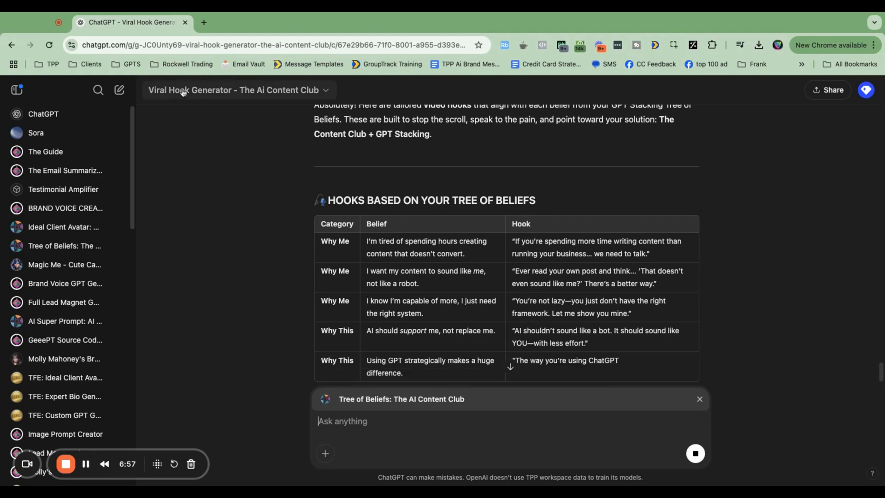
scroll(461, 230, "down", 1)
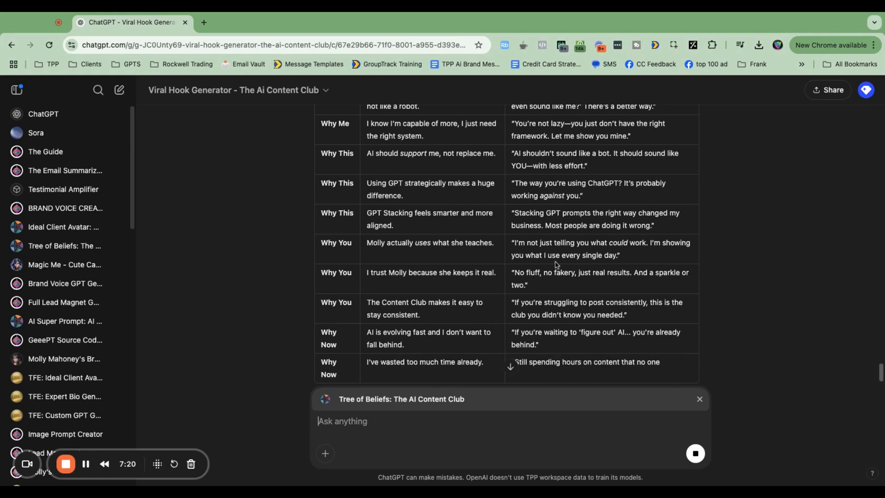
scroll(507, 244, "down", 1)
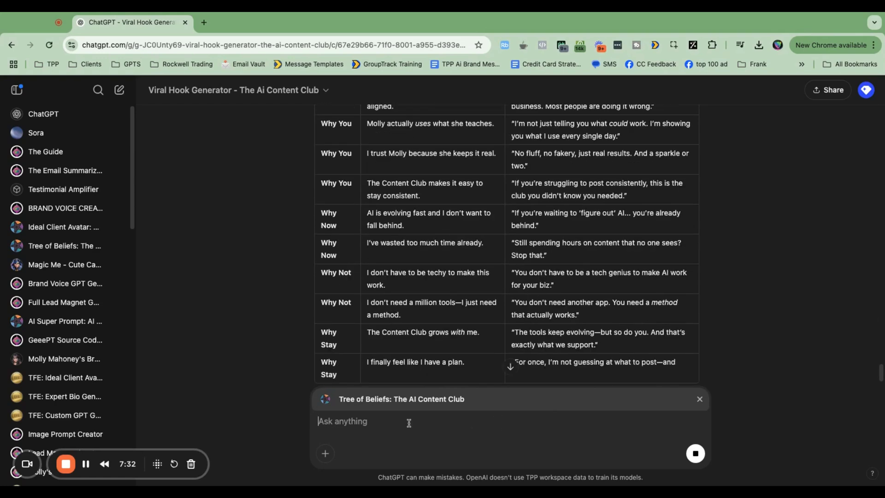
scroll(621, 373, "down", 3)
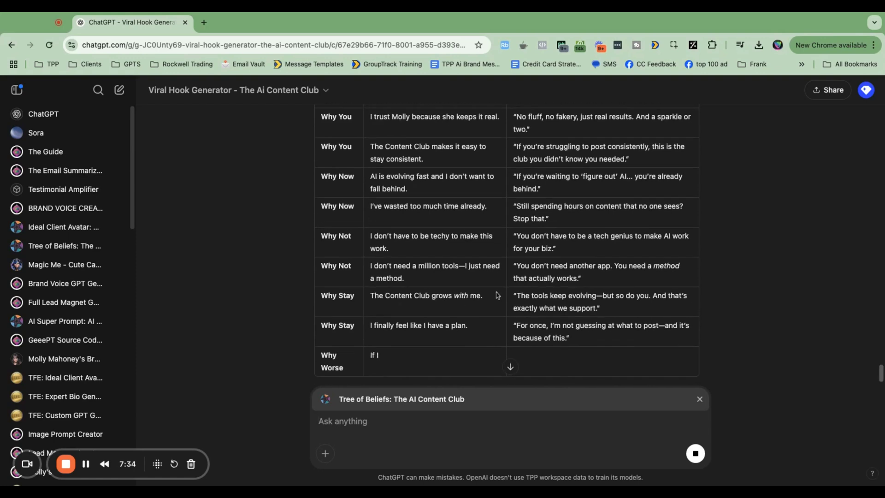
Detach the Tree of Beliefs GPT and begin a 'thank you' follow-up message
left_click(699, 399)
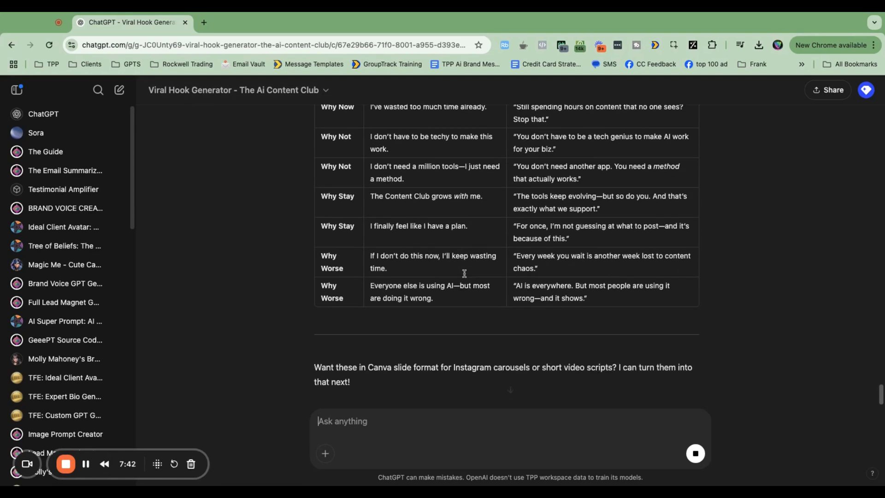
type("thank you - plea")
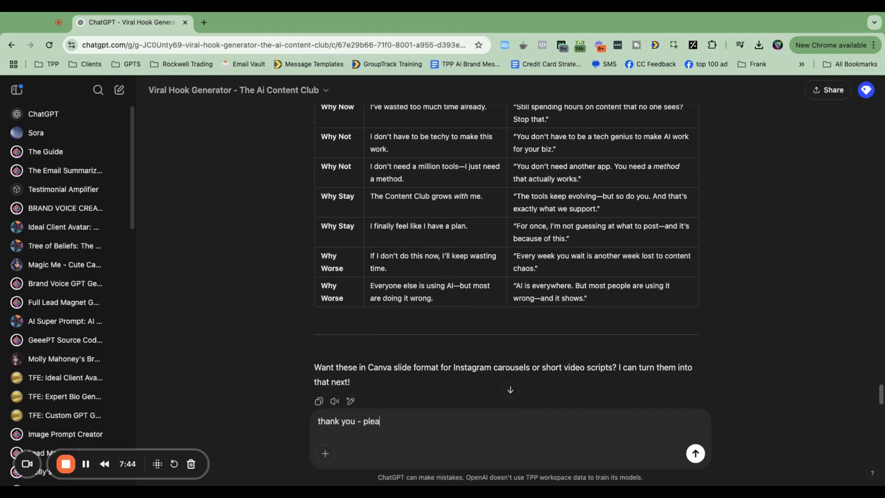